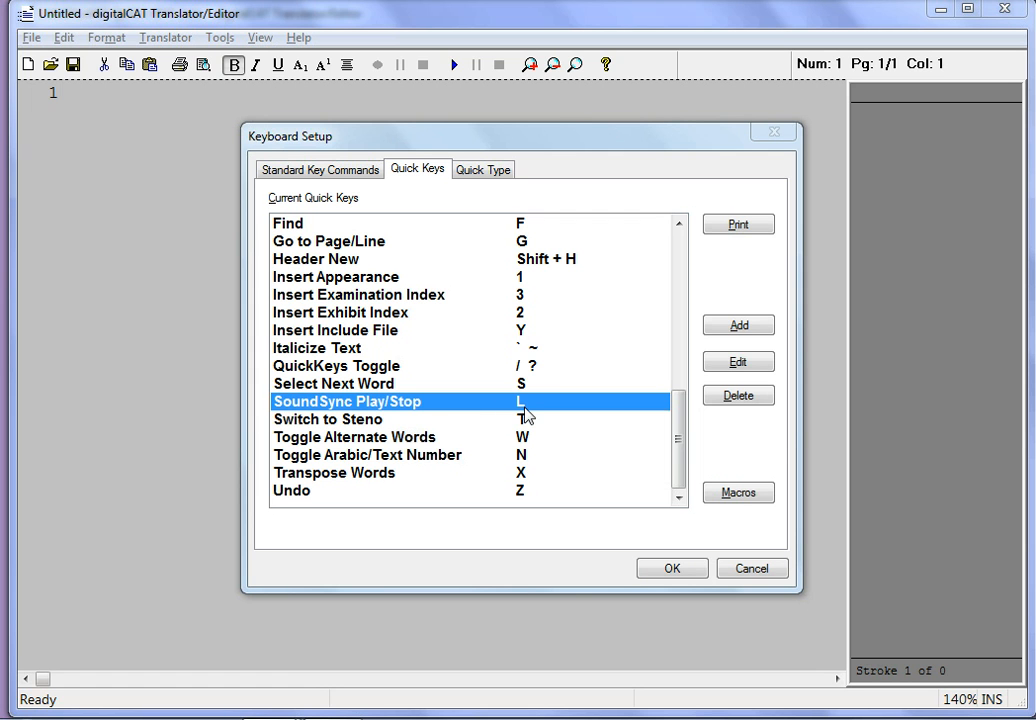
Switch to the CANDYLAND QUICK KEYS 2.trn transcript and try SoundSync playback, dismissing the audio file chooser without selecting a file.
{"action": "key", "text": "alt+Tab"}
{"action": "key", "text": "alt+Tab"}
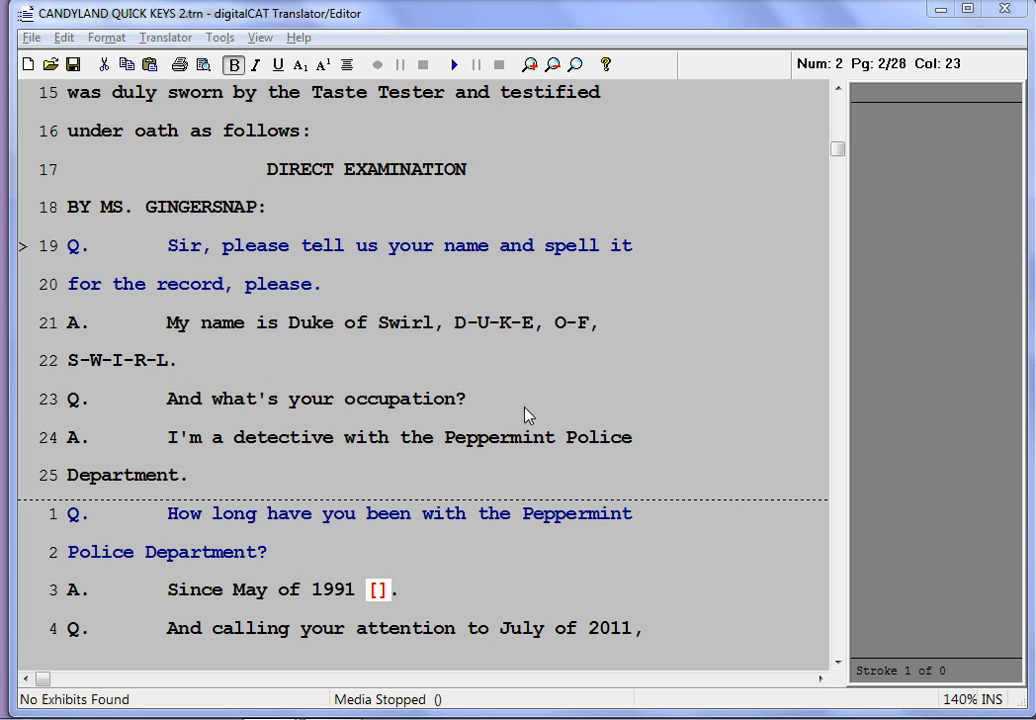
{"action": "key", "text": "F5"}
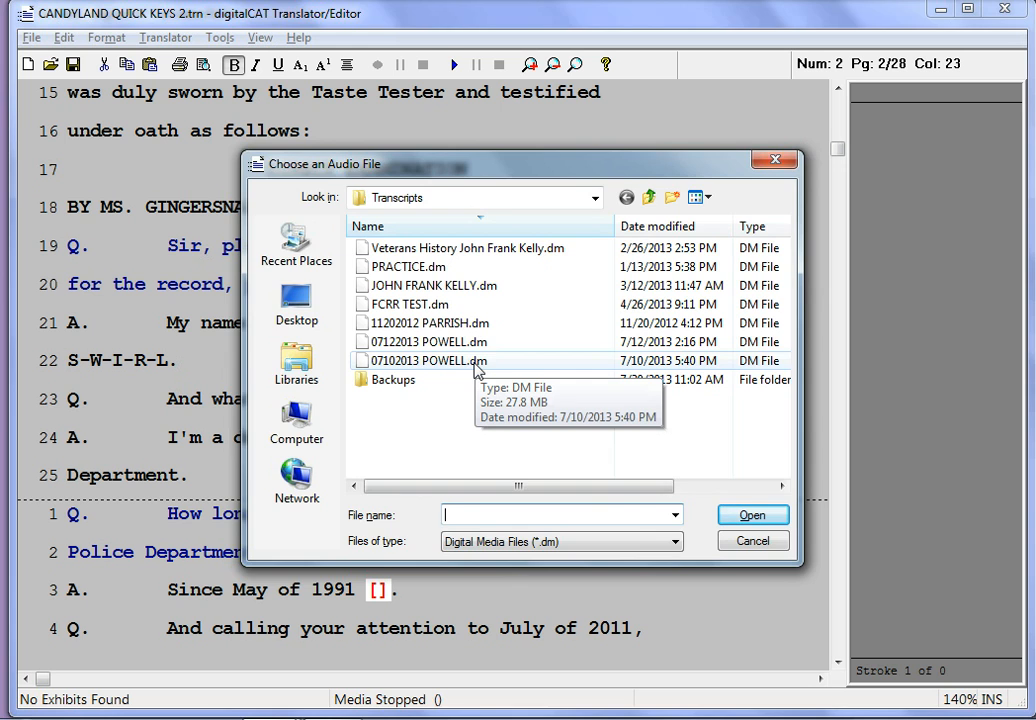
{"action": "key", "text": "Escape"}
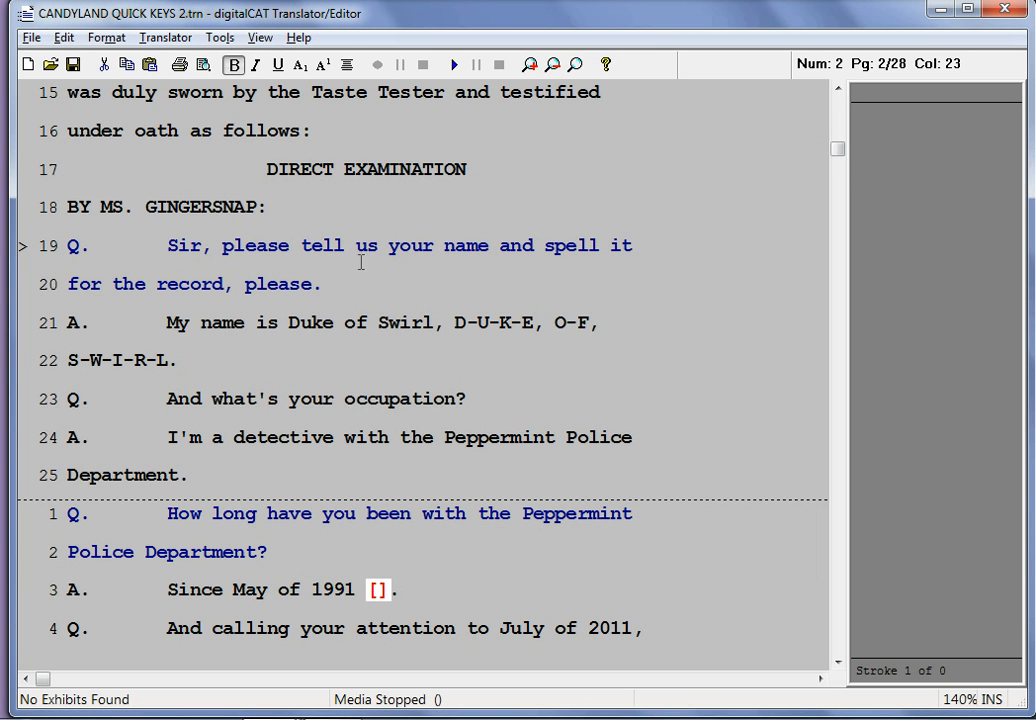
Review the Sound Sync properties for playback lag time, pause jump and speed without altering them.
{"action": "left_click", "coordinate": [229, 44]}
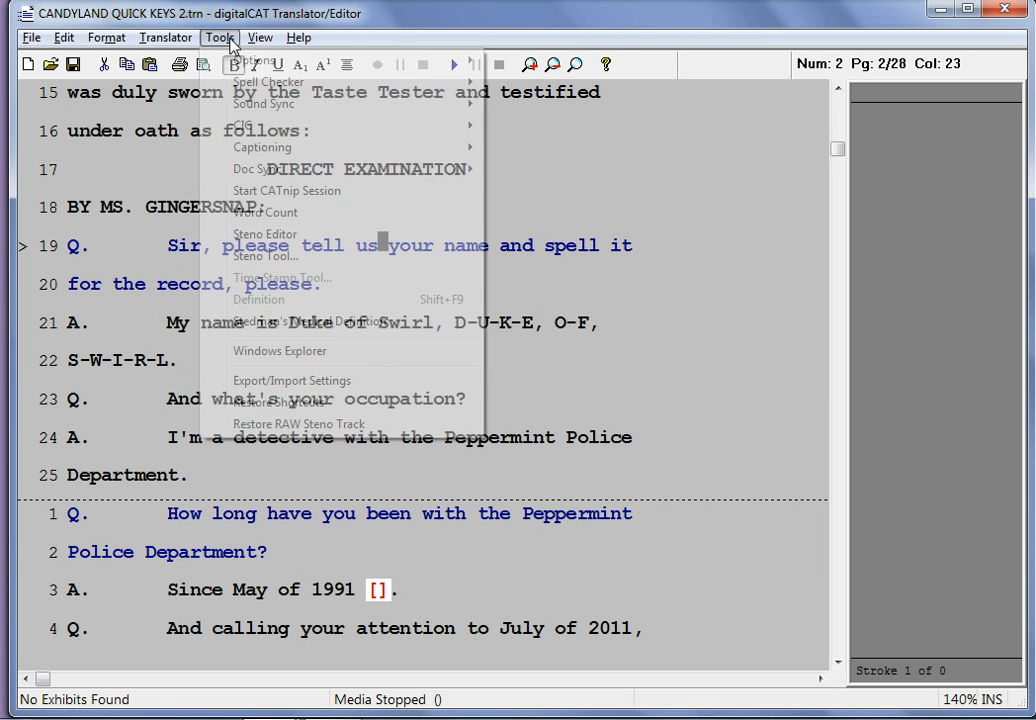
{"action": "mouse_move", "coordinate": [363, 66]}
{"action": "left_click", "coordinate": [528, 104]}
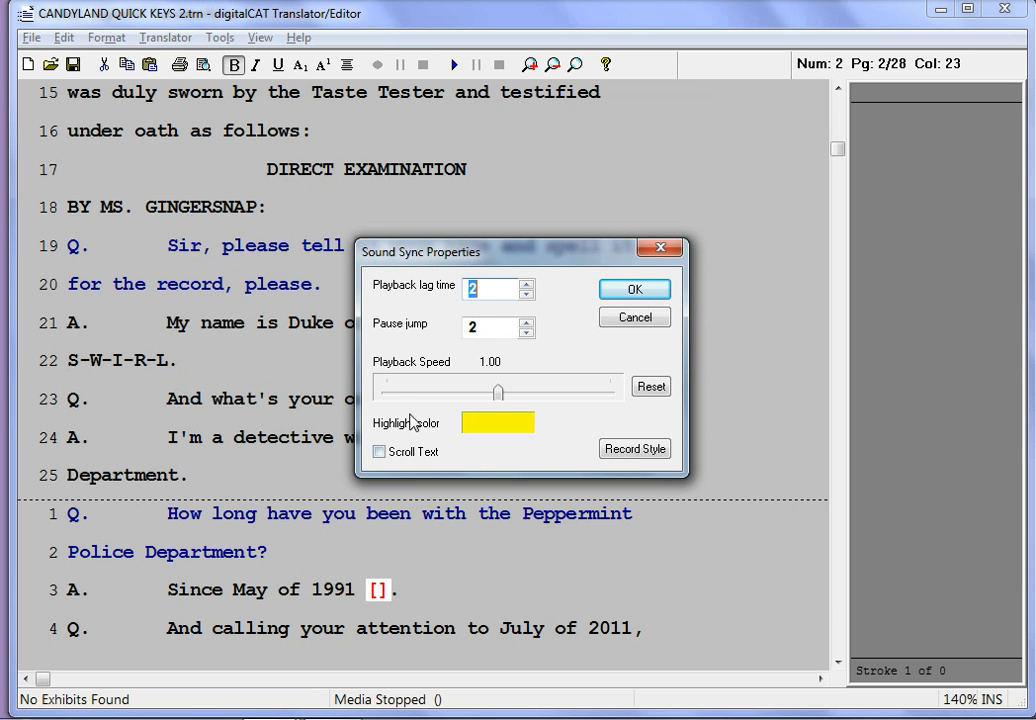
{"action": "left_click", "coordinate": [634, 289]}
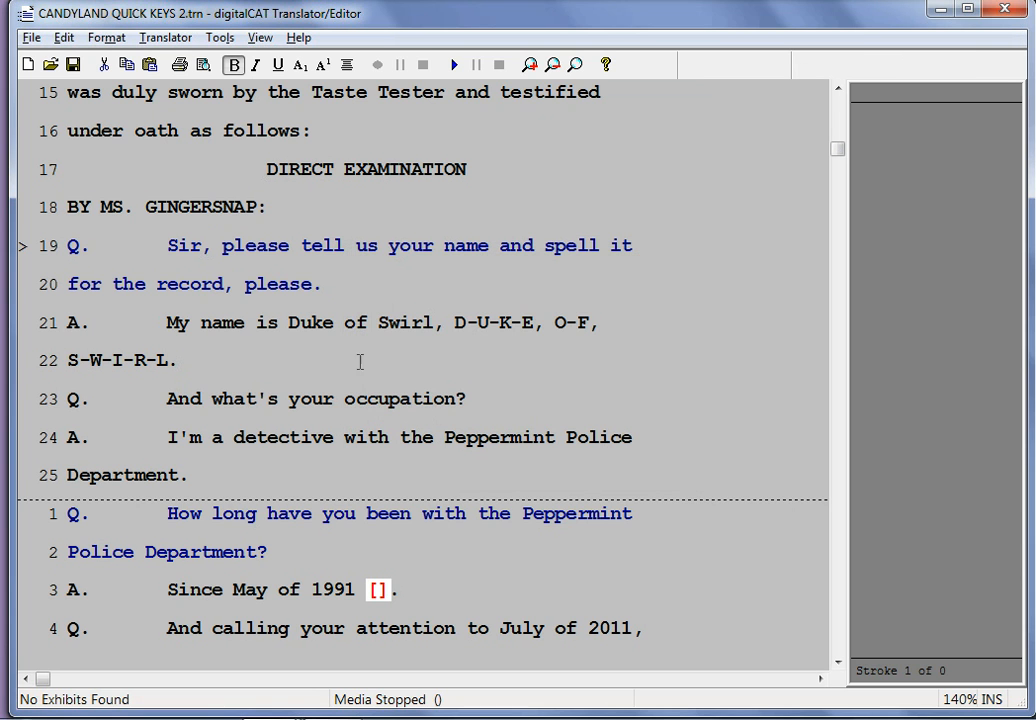
Cycle the capitalization of "your" on page 2, line 19, and change the following word to "NAME".
{"action": "left_click", "coordinate": [273, 305]}
{"action": "left_click", "coordinate": [393, 249]}
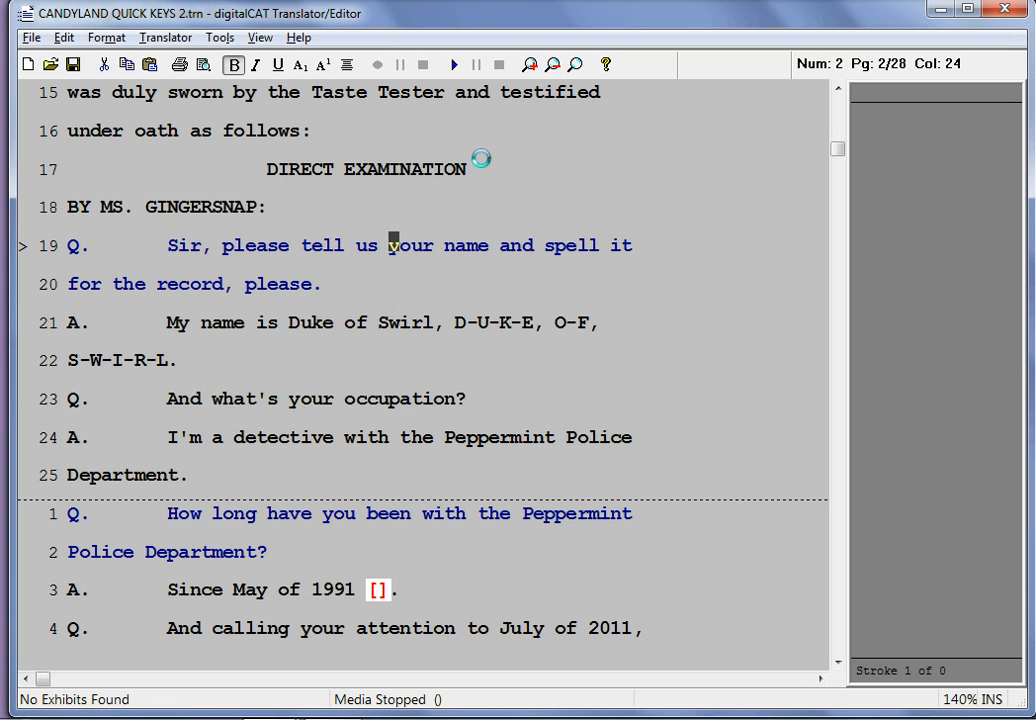
{"action": "key", "text": "shift+F3"}
{"action": "key", "text": "shift+F3"}
{"action": "key", "text": "ctrl+Right"}
{"action": "key", "text": "shift+F3"}
{"action": "key", "text": "shift+F3"}
{"action": "key", "text": "shift+F3"}
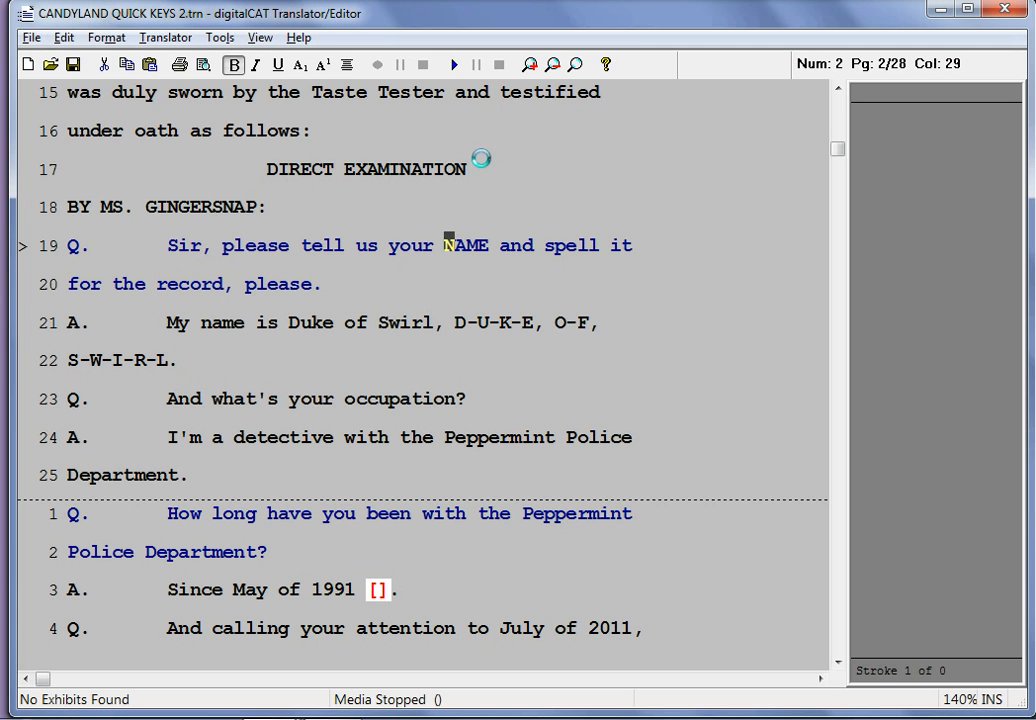
Cycle the capitalization of "NAME" on line 19 back to lowercase and return to the word "your".
{"action": "key", "text": "shift+F3"}
{"action": "key", "text": "shift+F3"}
{"action": "key", "text": "shift+F3"}
{"action": "key", "text": "shift+F3"}
{"action": "key", "text": "shift+F3"}
{"action": "key", "text": "shift+F3"}
{"action": "key", "text": "shift+F3"}
{"action": "key", "text": "ctrl+Left"}
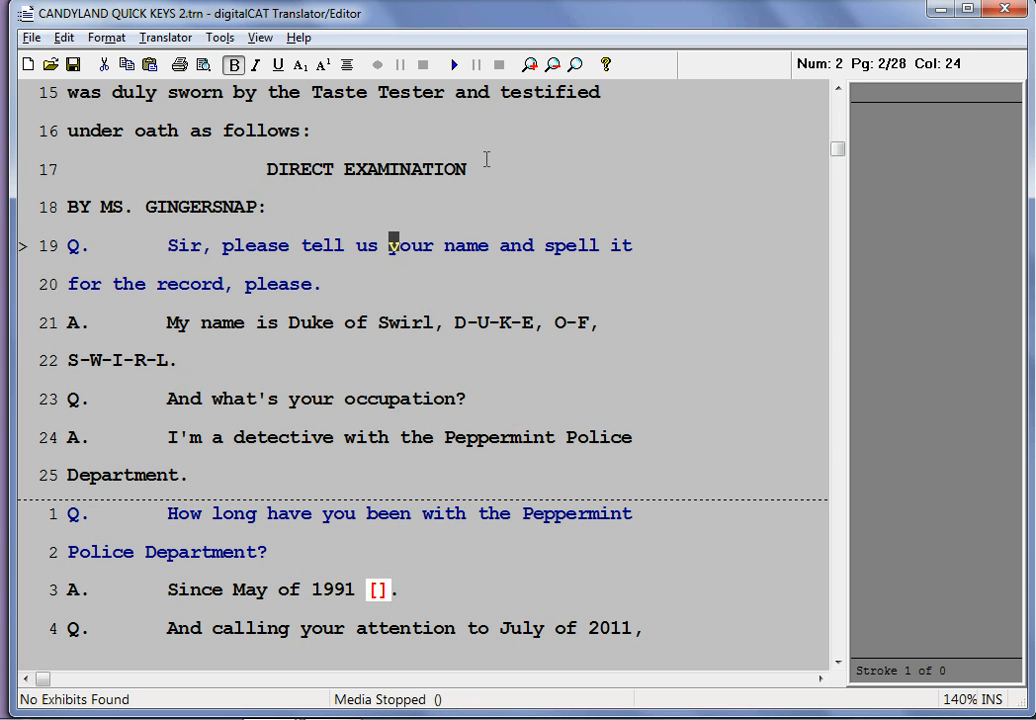
Add the "ing" ending to "your" on line 19 from the suffix list, and delete the added letters.
{"action": "key", "text": "ctrl+e"}
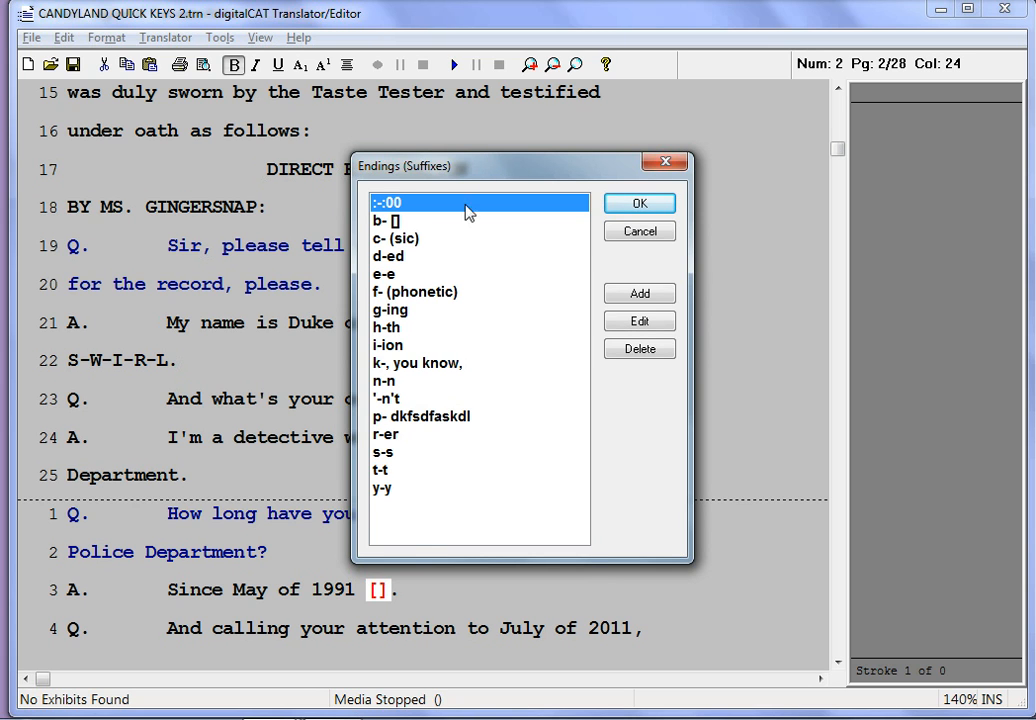
{"action": "double_click", "coordinate": [390, 311]}
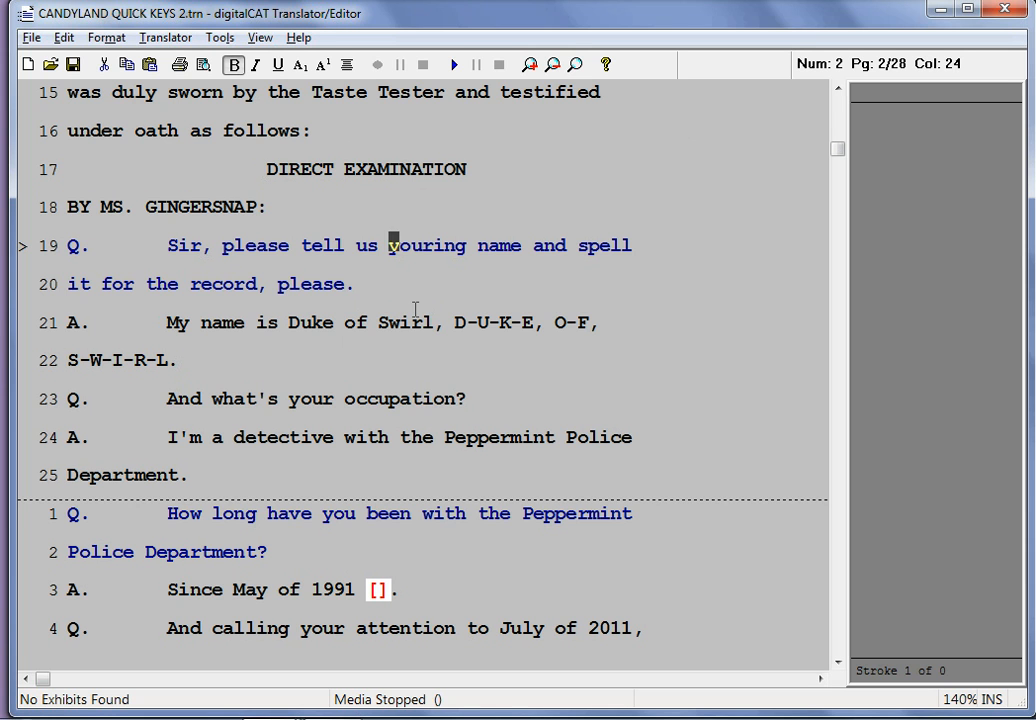
{"action": "key", "text": "Right"}
{"action": "key", "text": "Right"}
{"action": "key", "text": "Right"}
{"action": "key", "text": "Right"}
{"action": "key", "text": "Delete"}
{"action": "key", "text": "Delete"}
{"action": "key", "text": "Delete"}
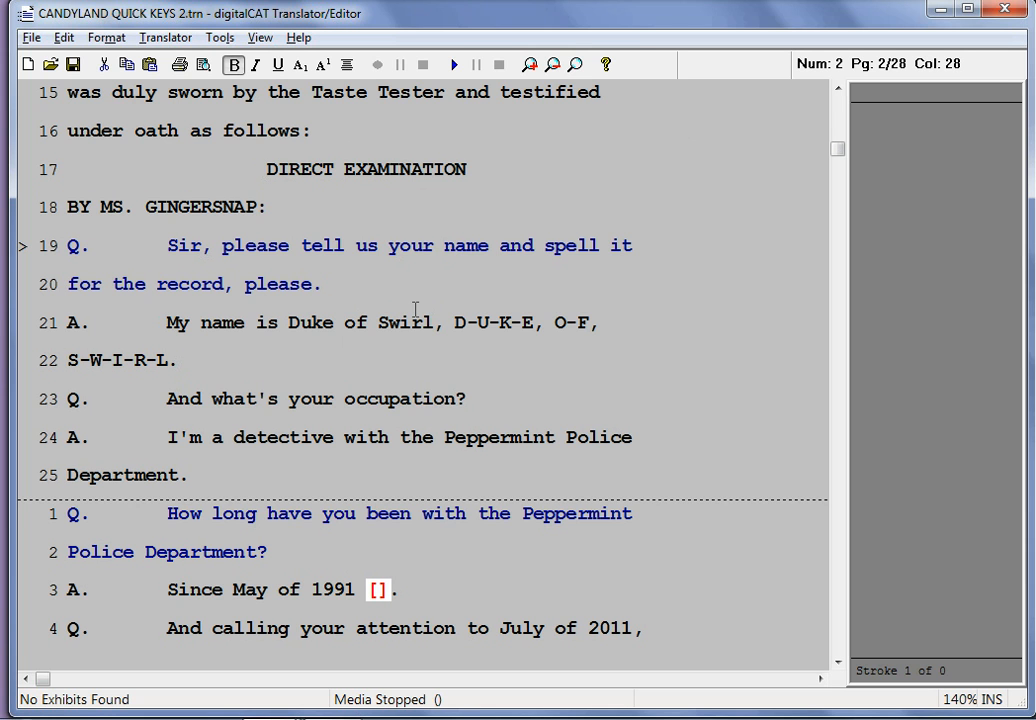
Append "ing" to "your" on line 19 directly, without the suffix list, and remove it again.
{"action": "key", "text": "ctrl+Left"}
{"action": "key", "text": "ctrl+g"}
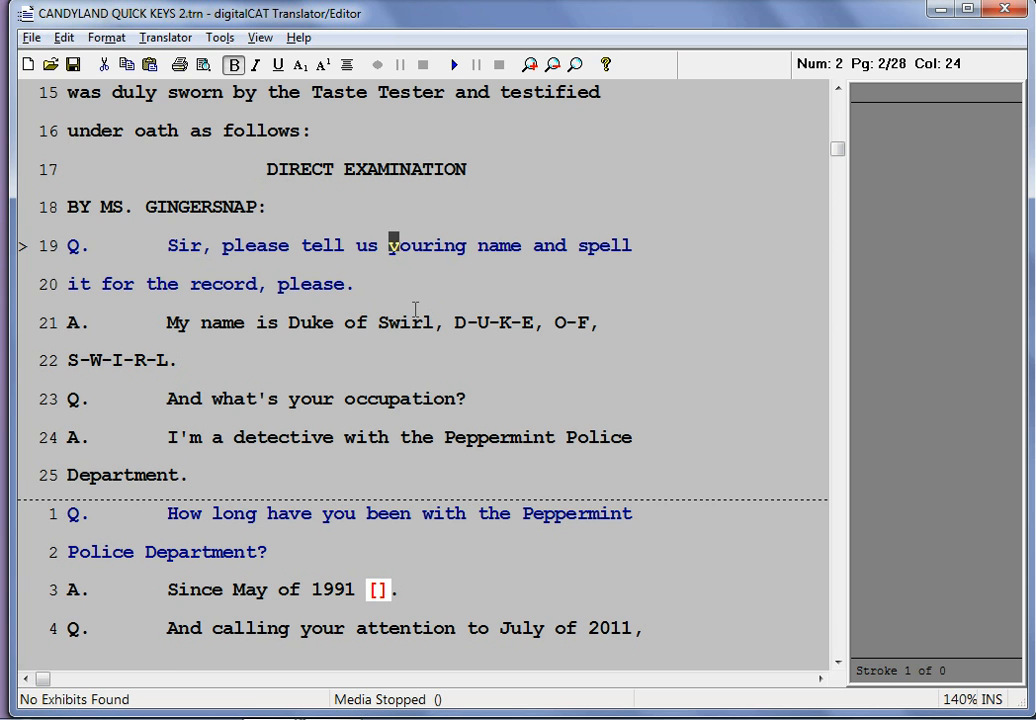
{"action": "key", "text": "ctrl+BackSpace"}
{"action": "key", "text": "ctrl+BackSpace"}
{"action": "key", "text": "ctrl+BackSpace"}
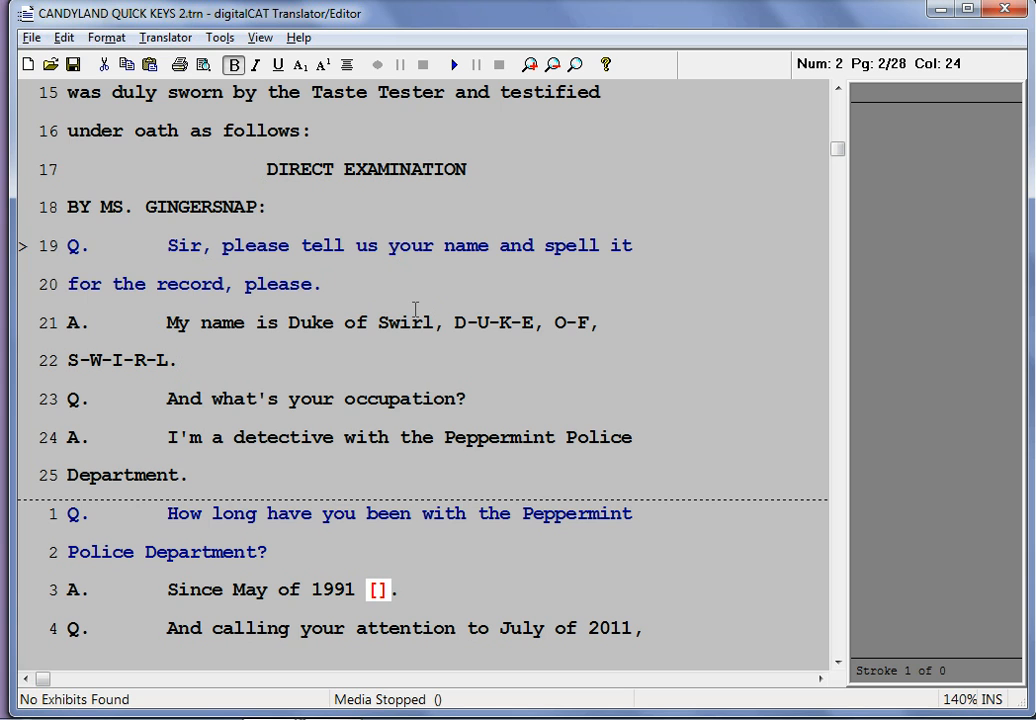
Convert the year 1991 in the answer on page 3, line 3, from numerals to words.
{"action": "key", "text": "Tab"}
{"action": "key", "text": "ctrl+Left"}
{"action": "key", "text": "ctrl+n"}
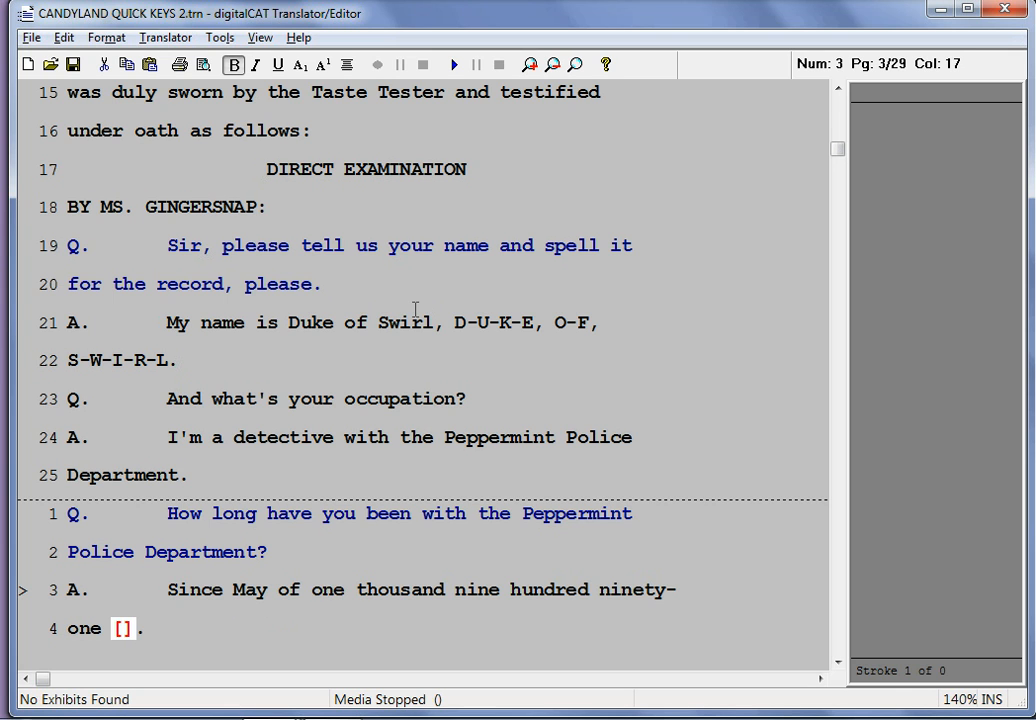
Select the whole phrase "one thousand nine hundred ninety-one" and convert it to the numerals 1991.
{"action": "key", "text": "shift+Right"}
{"action": "key", "text": "shift+Right"}
{"action": "key", "text": "shift+Right"}
{"action": "key", "text": "ctrl+shift+Right"}
{"action": "key", "text": "ctrl+shift+Right"}
{"action": "key", "text": "ctrl+shift+Right"}
{"action": "key", "text": "ctrl+shift+Right"}
{"action": "key", "text": "ctrl+shift+Right"}
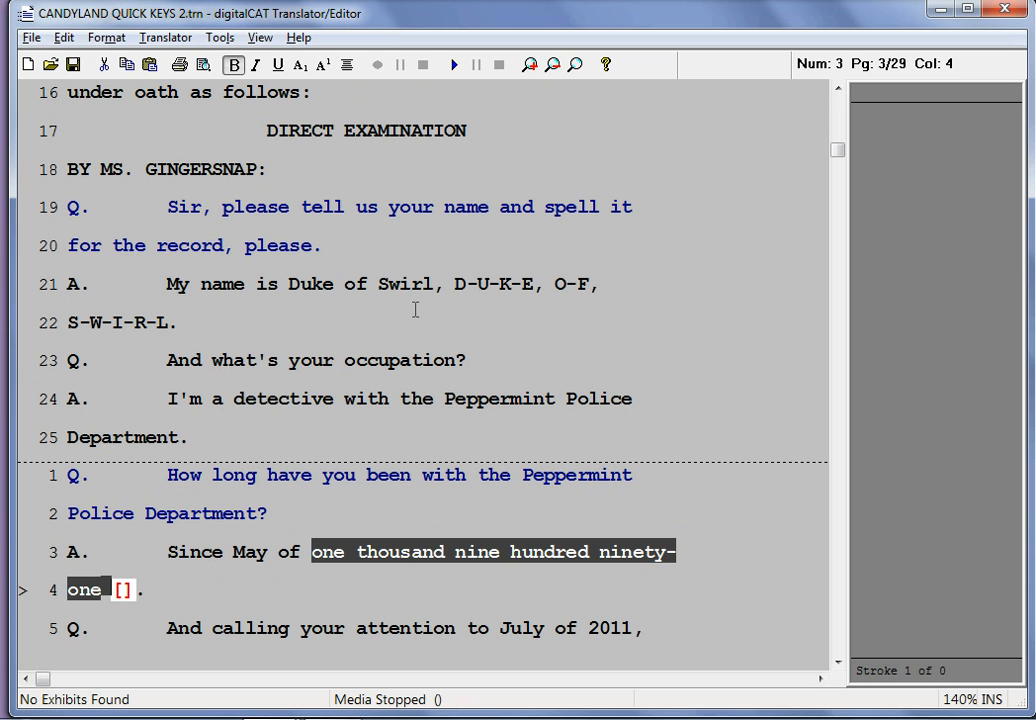
{"action": "key", "text": "alt+n"}
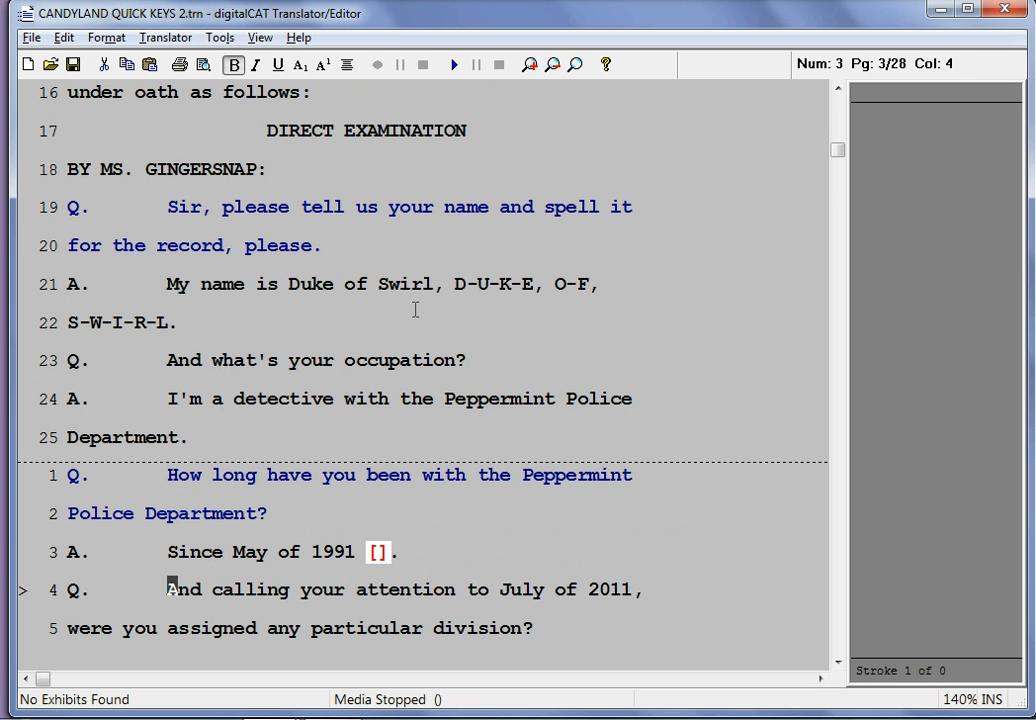
Go to the next untranslate and toggle the exhibit number on page 4, line 22, to "ten" and back to 10.
{"action": "key", "text": "F3"}
{"action": "key", "text": "ctrl+Left"}
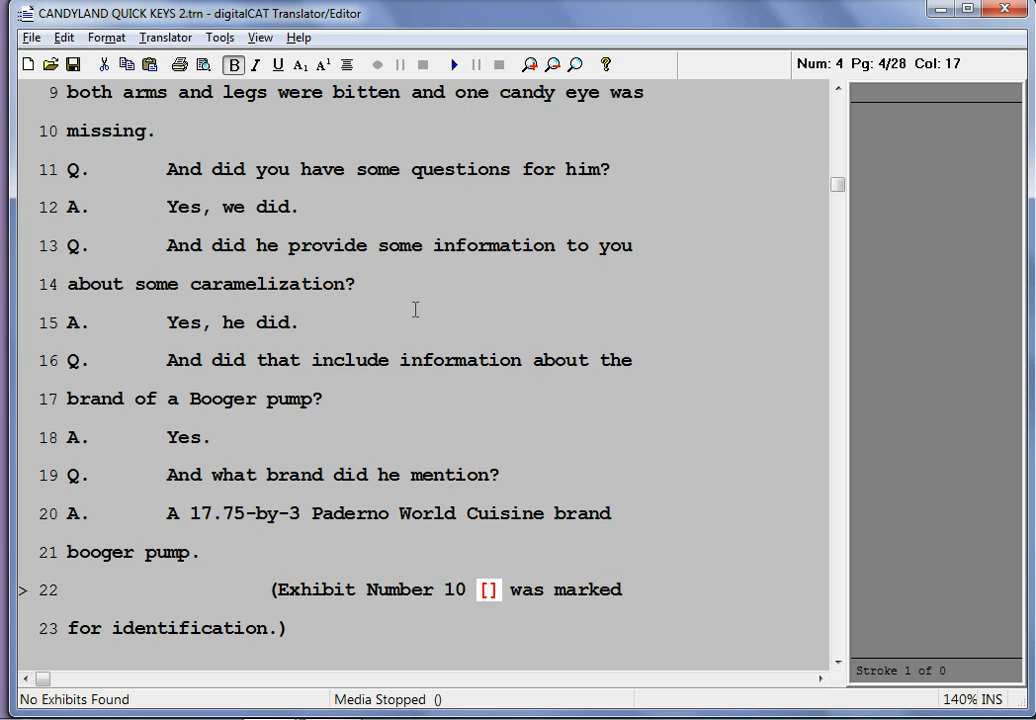
{"action": "key", "text": "alt+n"}
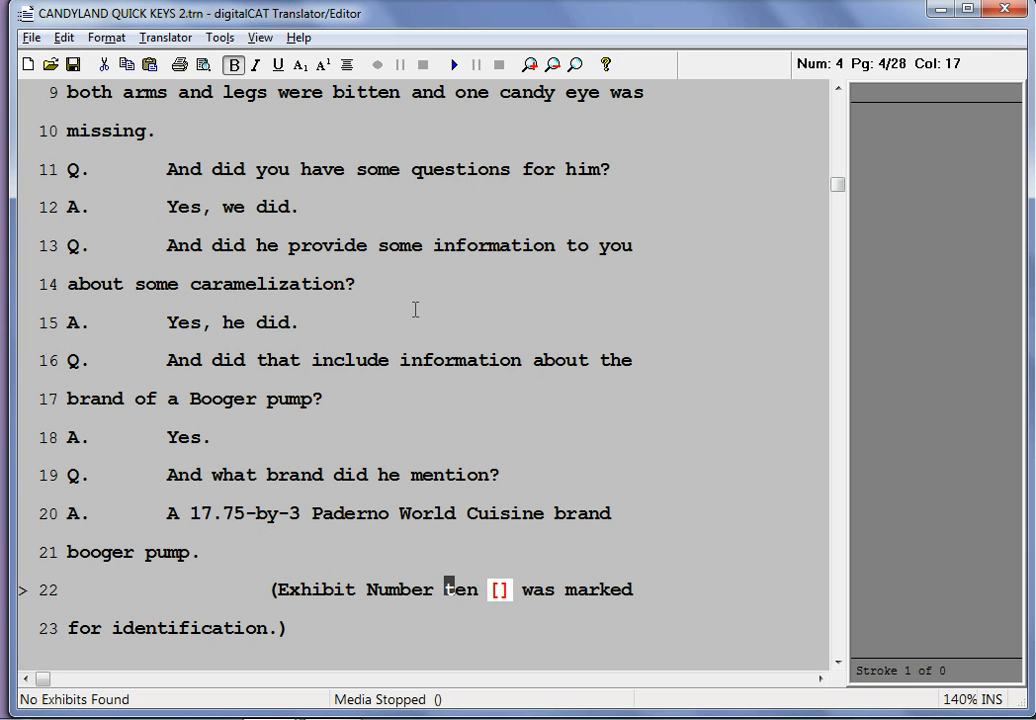
{"action": "key", "text": "alt+n"}
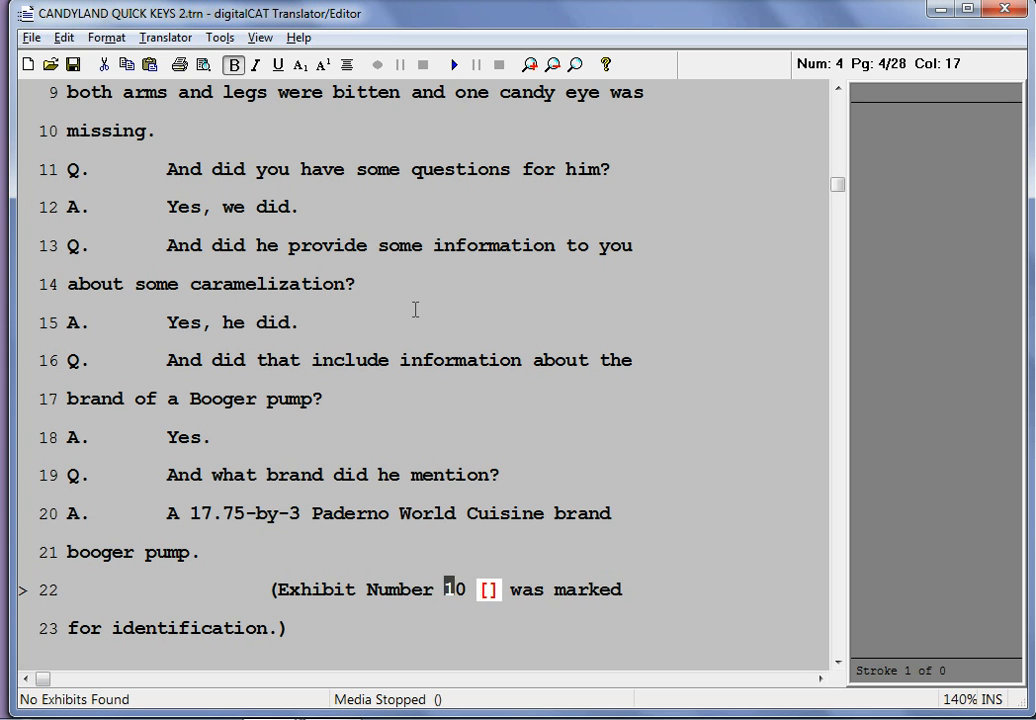
{"action": "key", "text": "alt+n"}
{"action": "key", "text": "alt+n"}
Apply the CENTER paragraph style to the exhibit parenthetical on page 4, line 22.
{"action": "key", "text": "alt+p"}
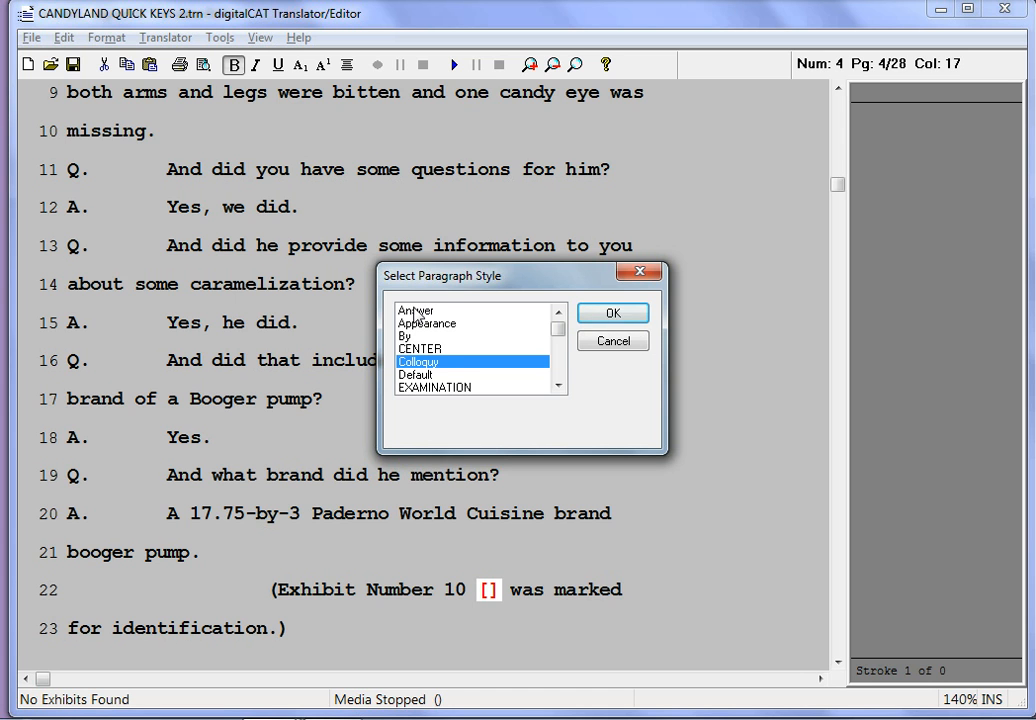
{"action": "key", "text": "Up"}
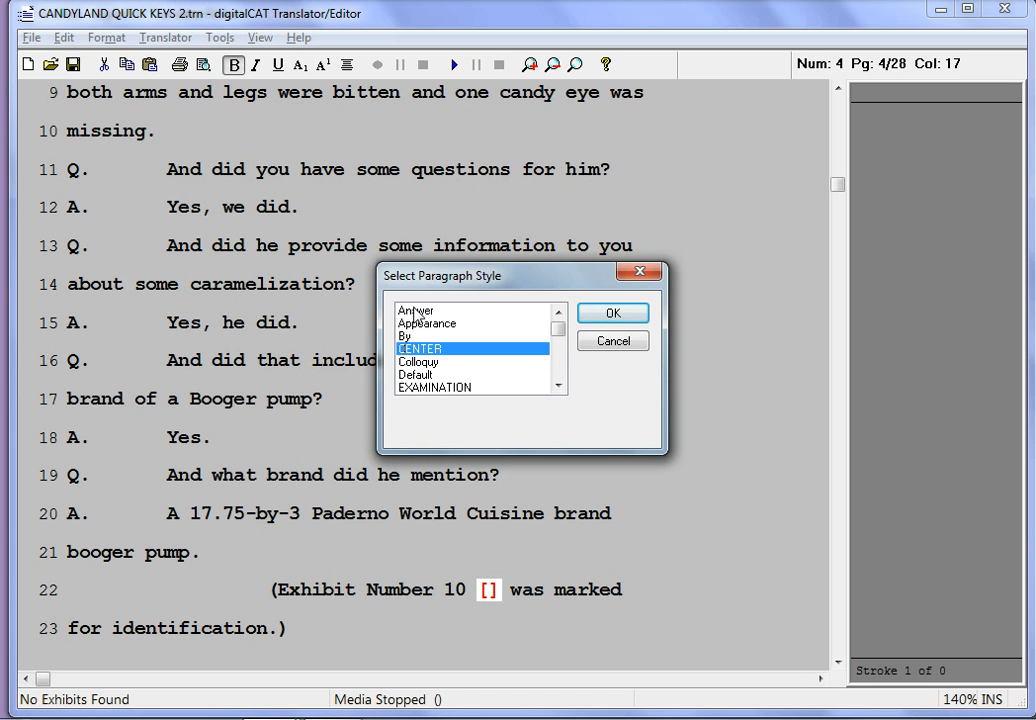
{"action": "key", "text": "Return"}
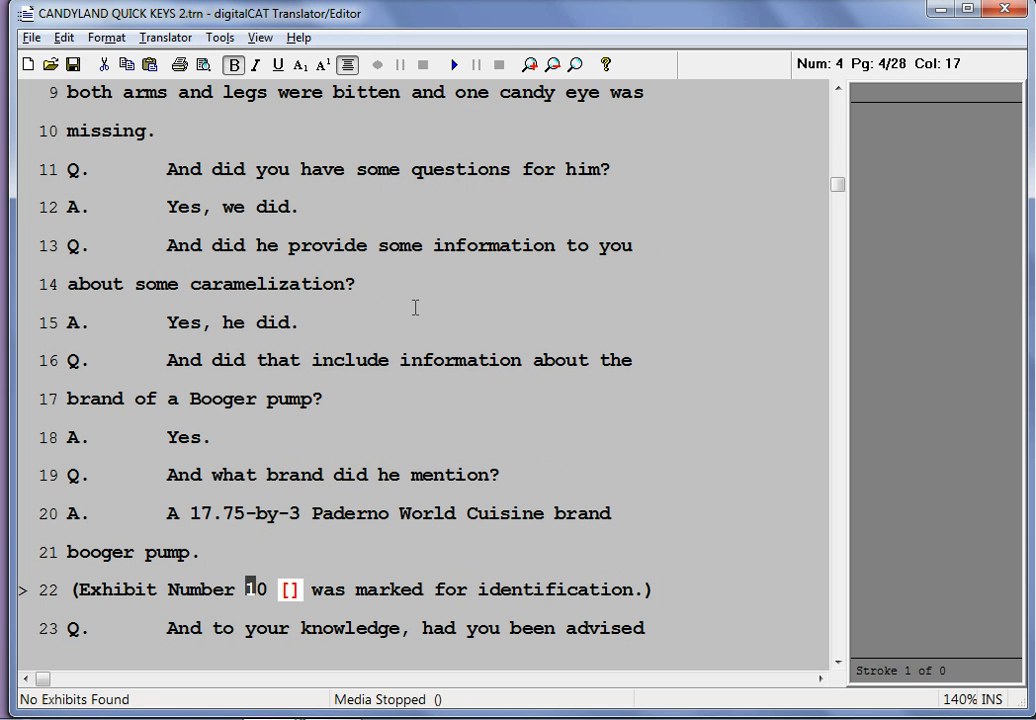
Apply the Colloquy paragraph style to the exhibit parenthetical, cancelling the choice of a speaker.
{"action": "key", "text": "alt+p"}
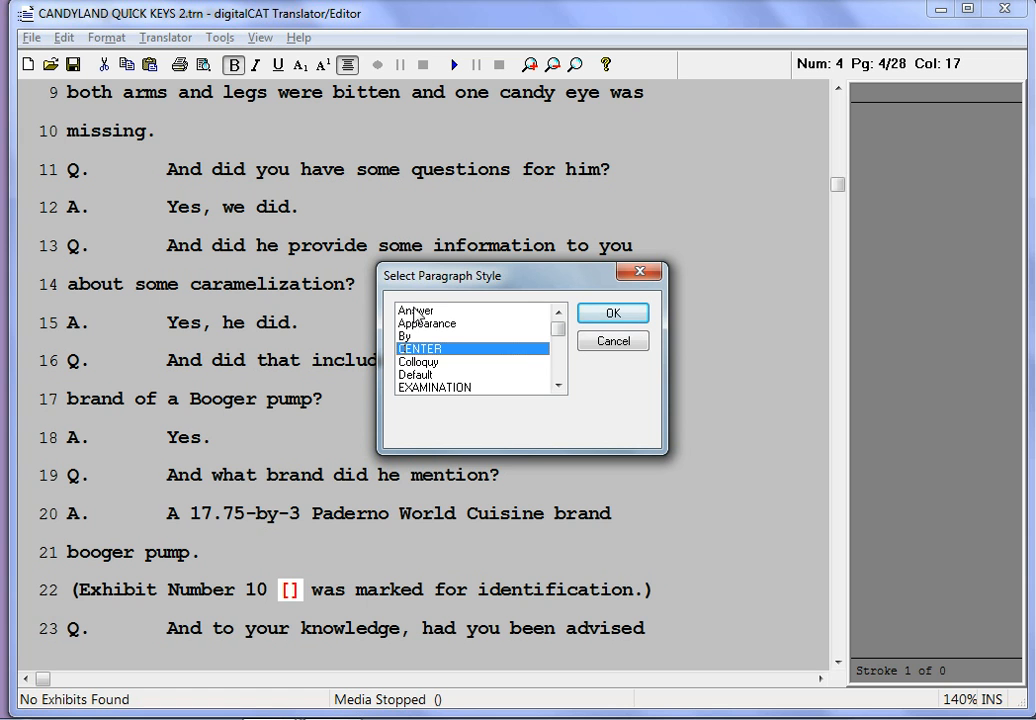
{"action": "key", "text": "Down"}
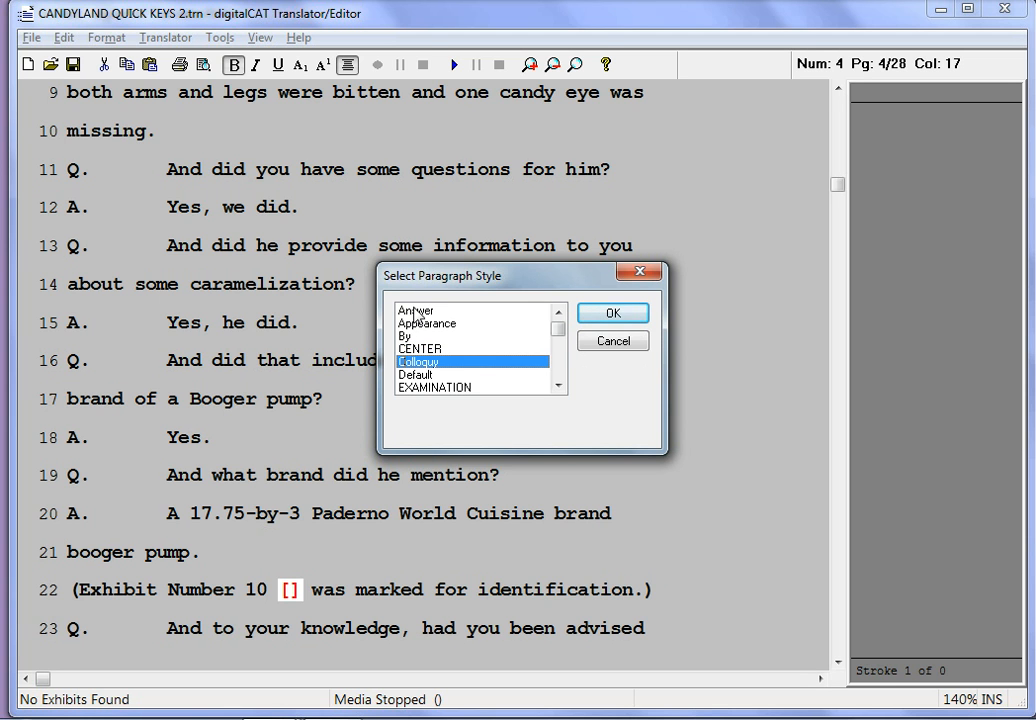
{"action": "key", "text": "Return"}
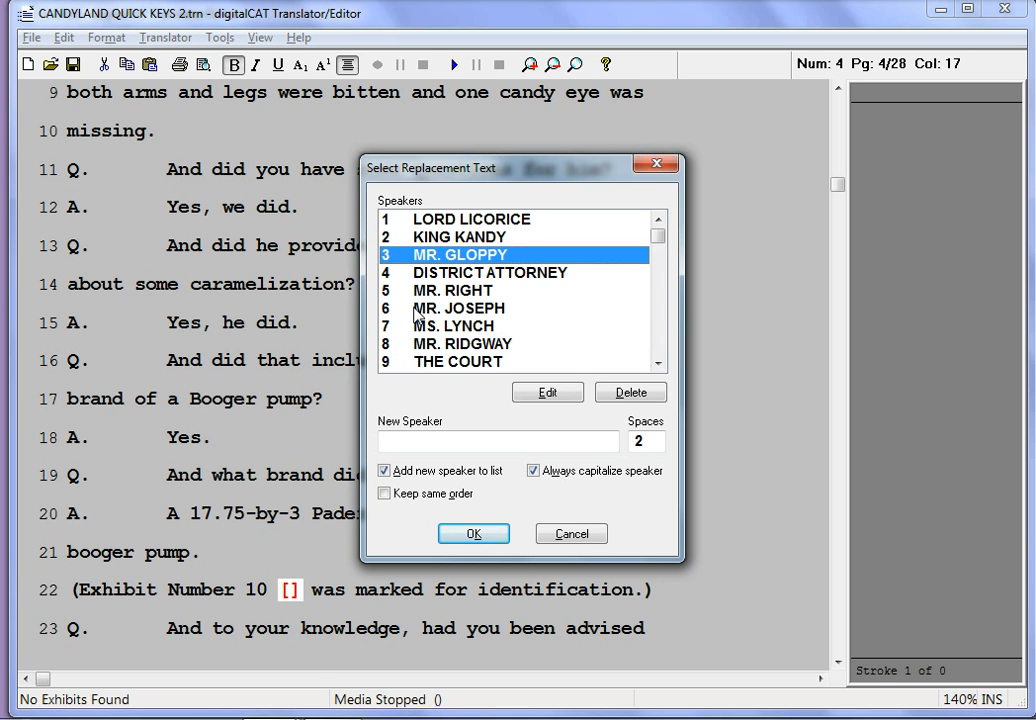
{"action": "key", "text": "Escape"}
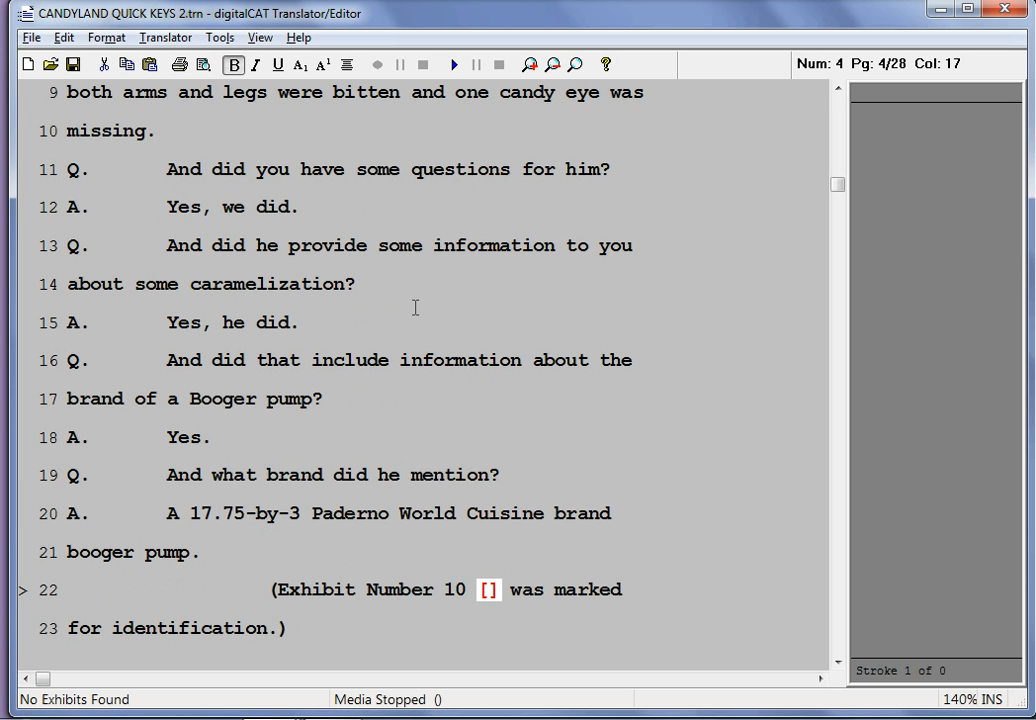
Move through the untranslates to page 11 and replace the line 16 speaker with speaker 5 from the speakers list.
{"action": "key", "text": "Right"}
{"action": "key", "text": "Right"}
{"action": "key", "text": "Right"}
{"action": "key", "text": "F3"}
{"action": "key", "text": "F3"}
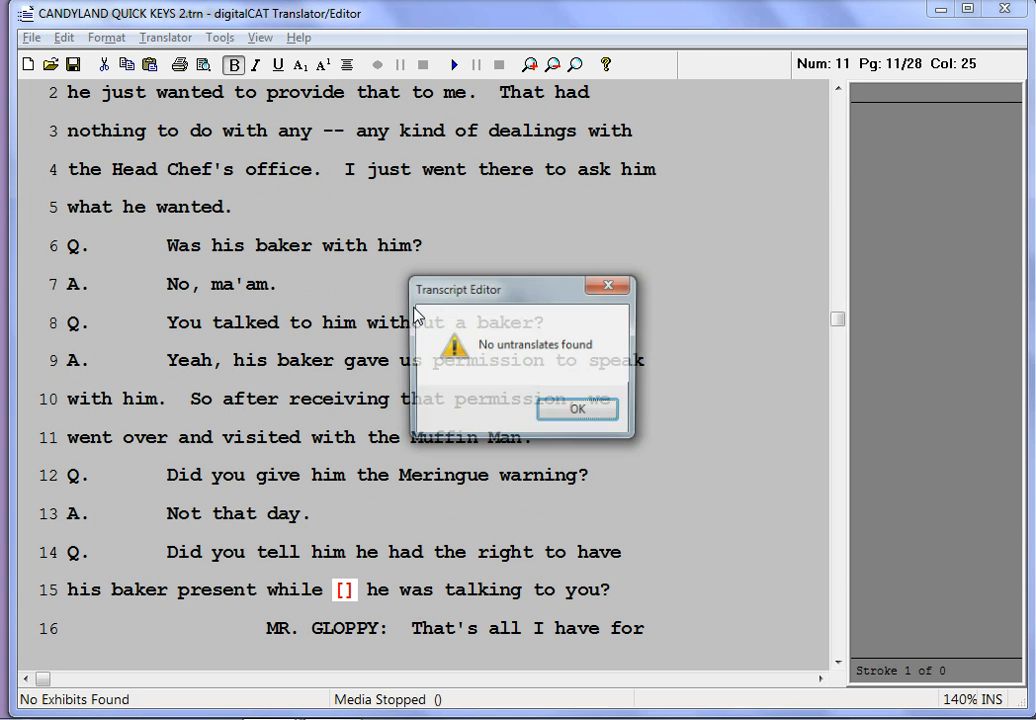
{"action": "key", "text": "Return"}
{"action": "key", "text": "Down"}
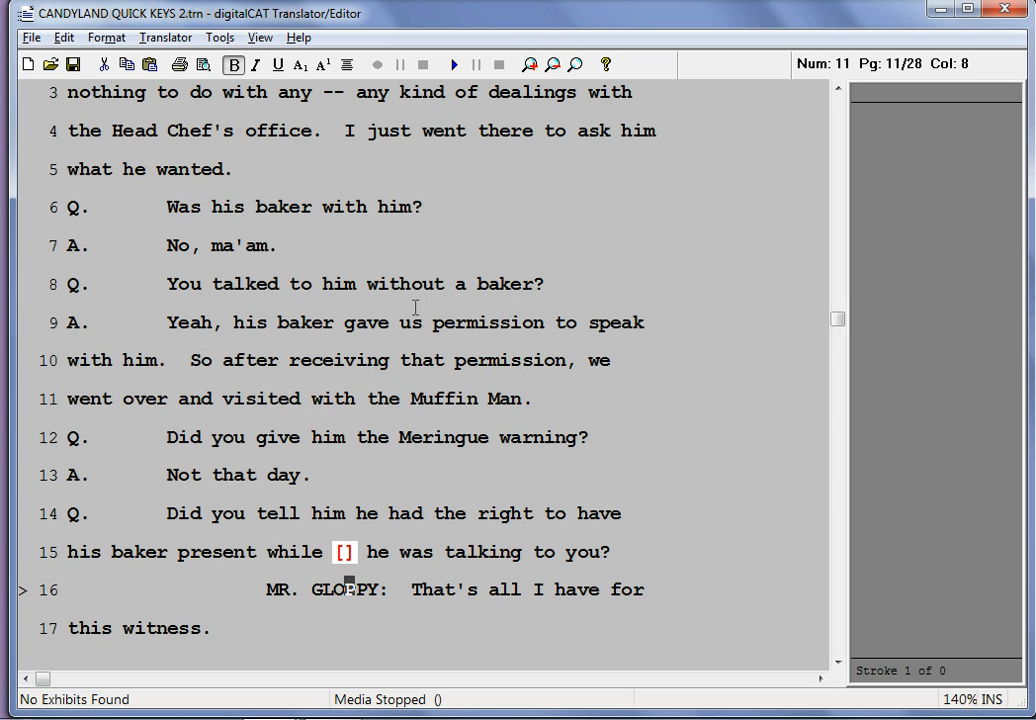
{"action": "key", "text": "ctrl+r"}
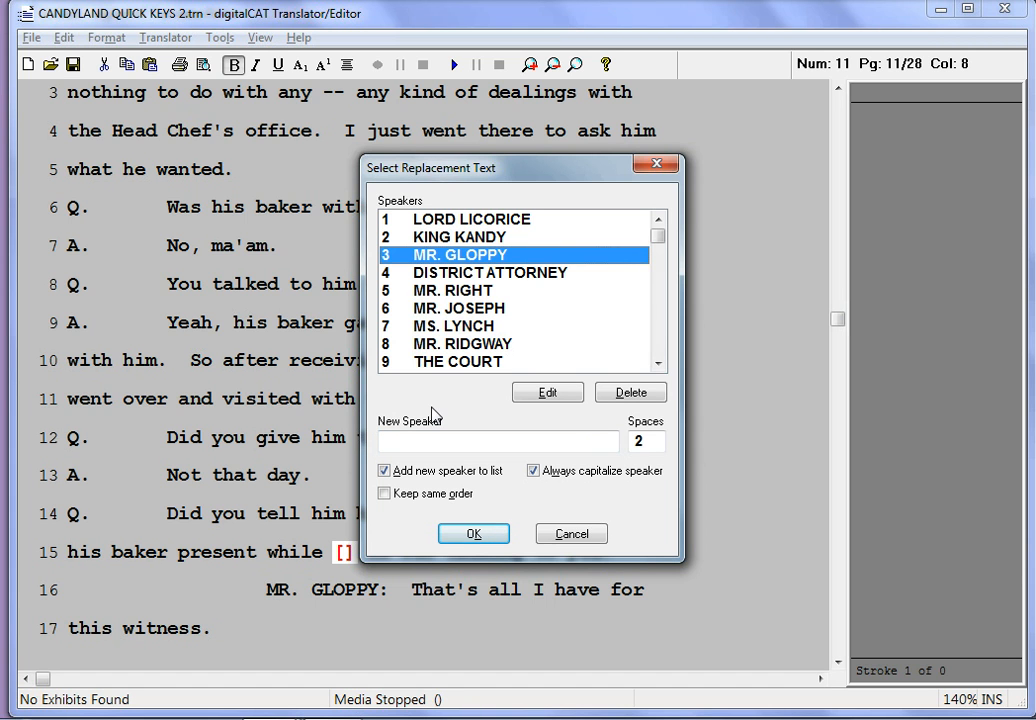
{"action": "key", "text": "Down"}
{"action": "key", "text": "Down"}
{"action": "key", "text": "Return"}
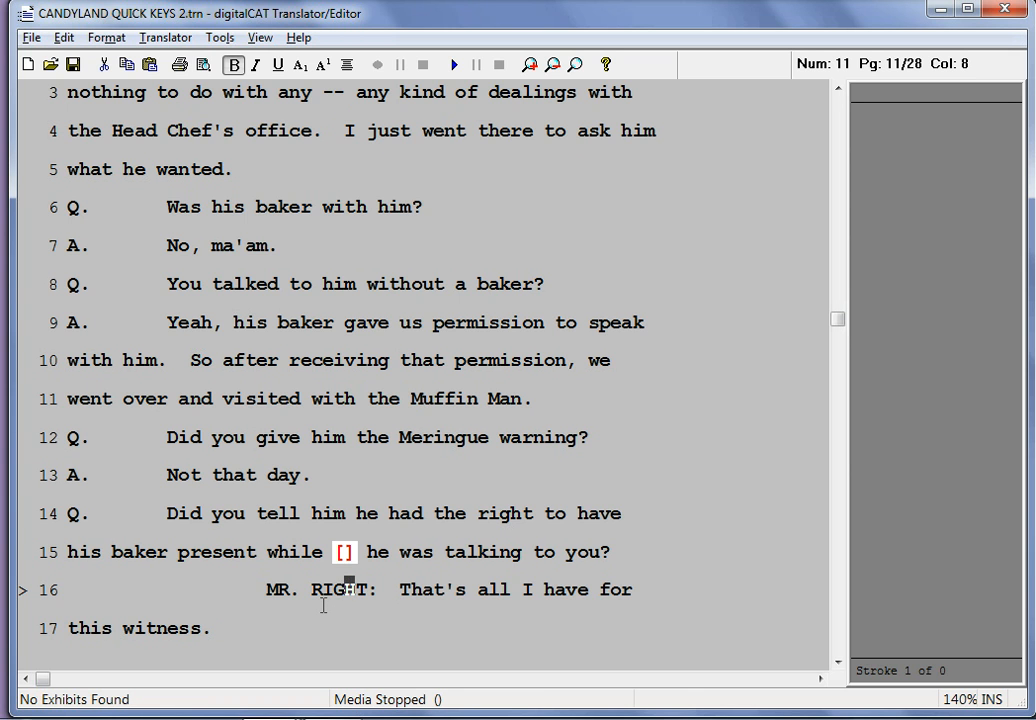
Replace the speaker on page 11, line 16, with speaker 3 from the speakers list.
{"action": "key", "text": "alt+s"}
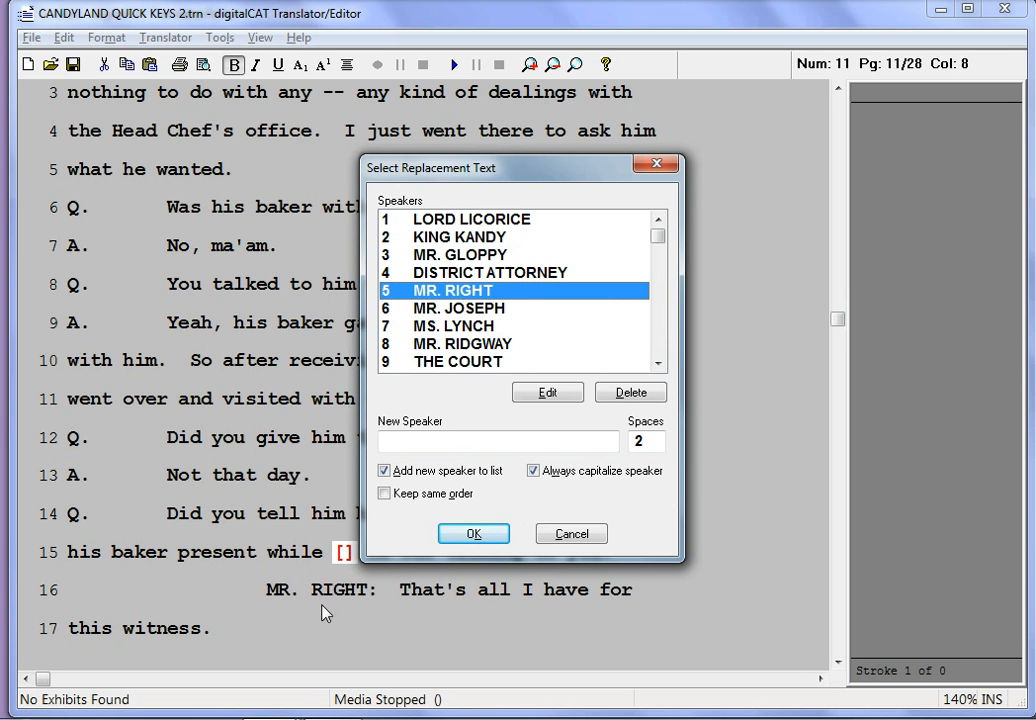
{"action": "key", "text": "Up"}
{"action": "key", "text": "Up"}
{"action": "key", "text": "Return"}
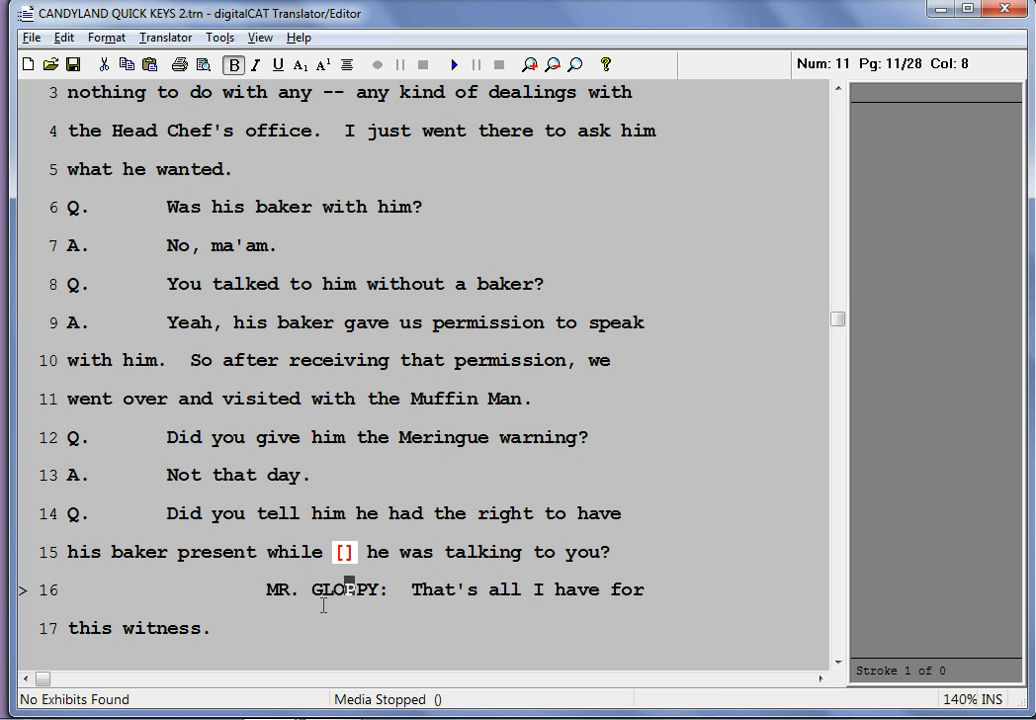
View the include file chooser and the exhibit insertion options, cancelling both without inserting anything.
{"action": "key", "text": "ctrl+i"}
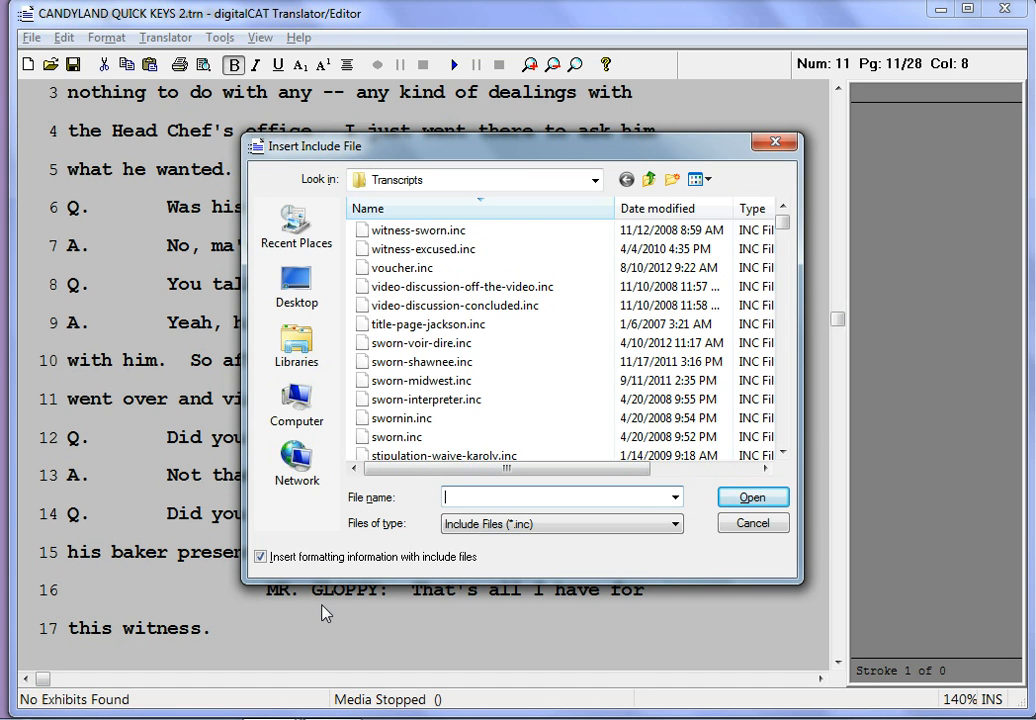
{"action": "key", "text": "Escape"}
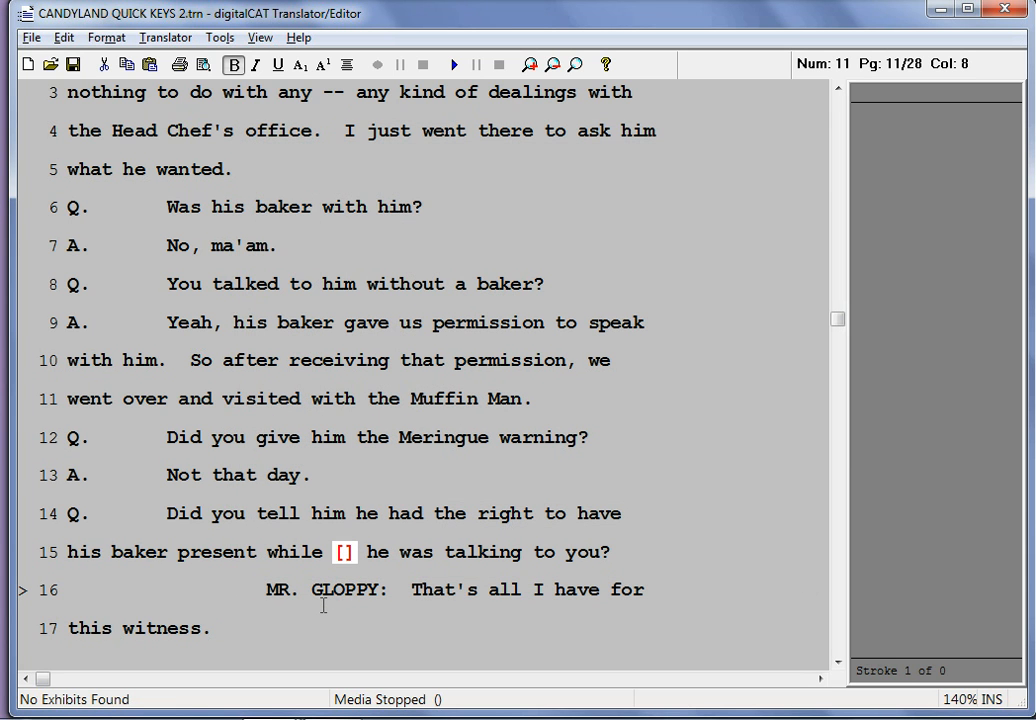
{"action": "key", "text": "ctrl+e"}
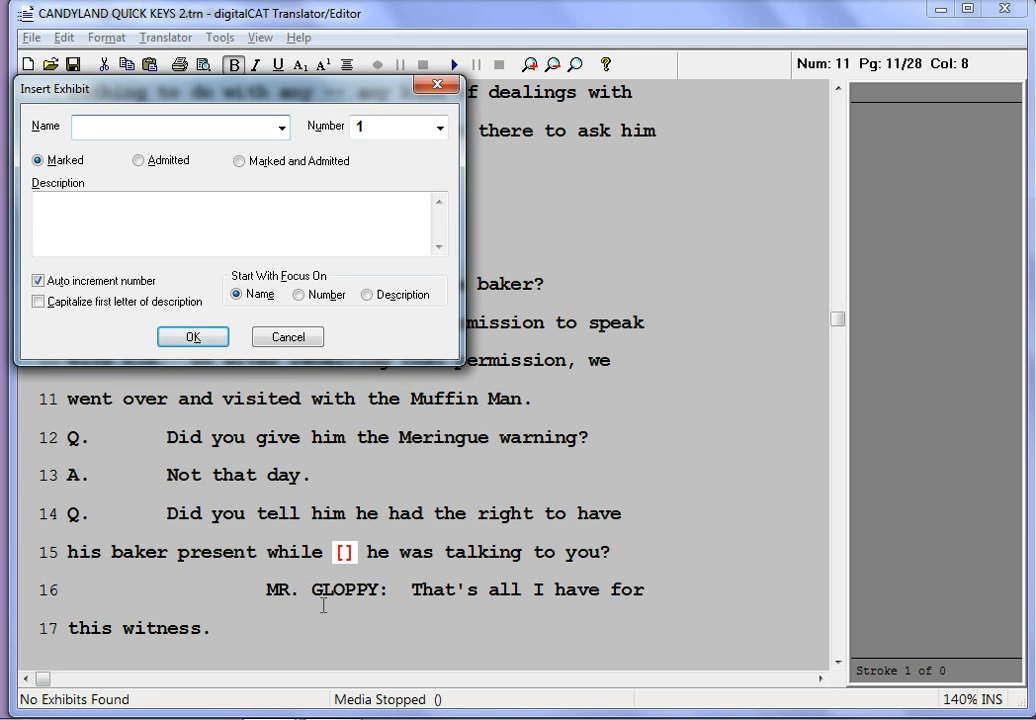
{"action": "key", "text": "Escape"}
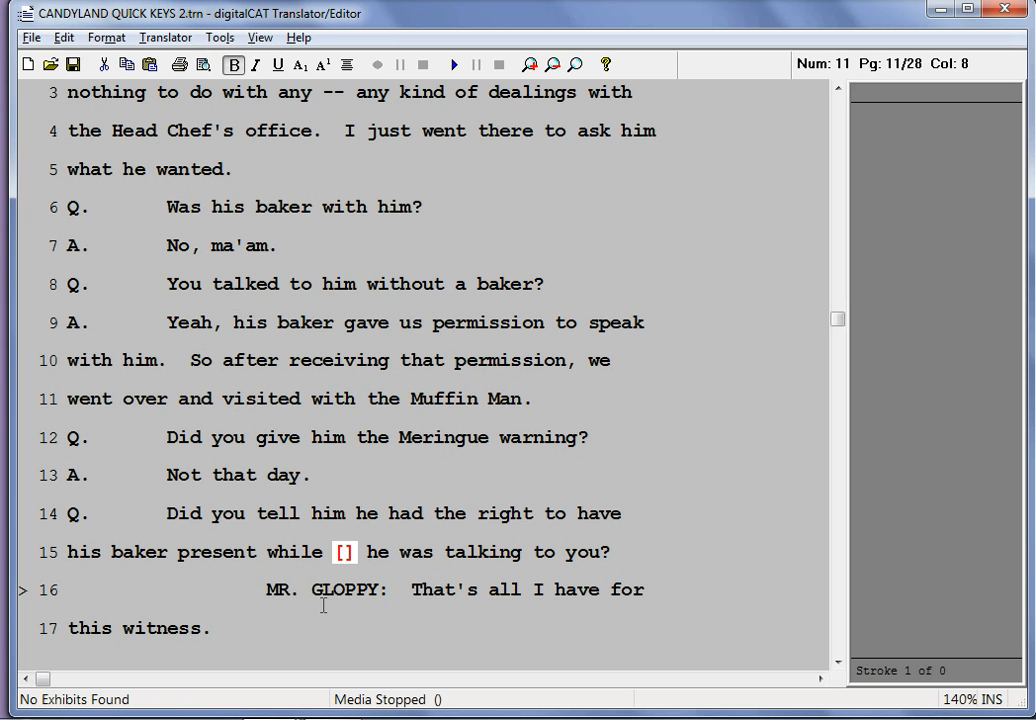
View the list of firms and attorneys, close it without inserting anything, and place the cursor on page 11, line 14.
{"action": "key", "text": "ctrl+shift+f"}
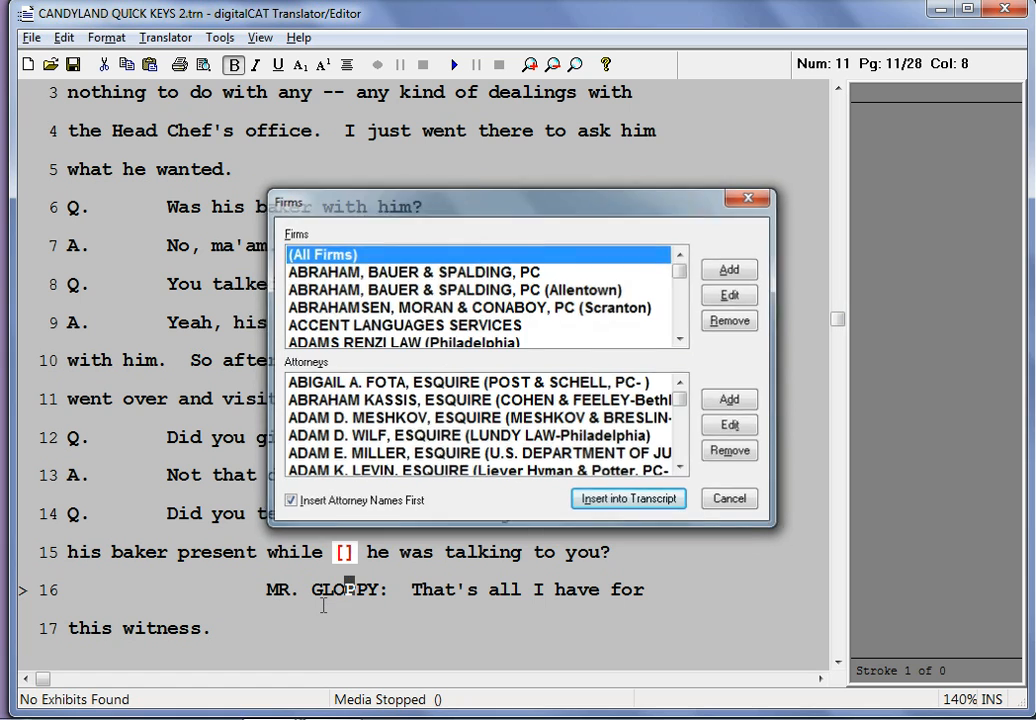
{"action": "key", "text": "Escape"}
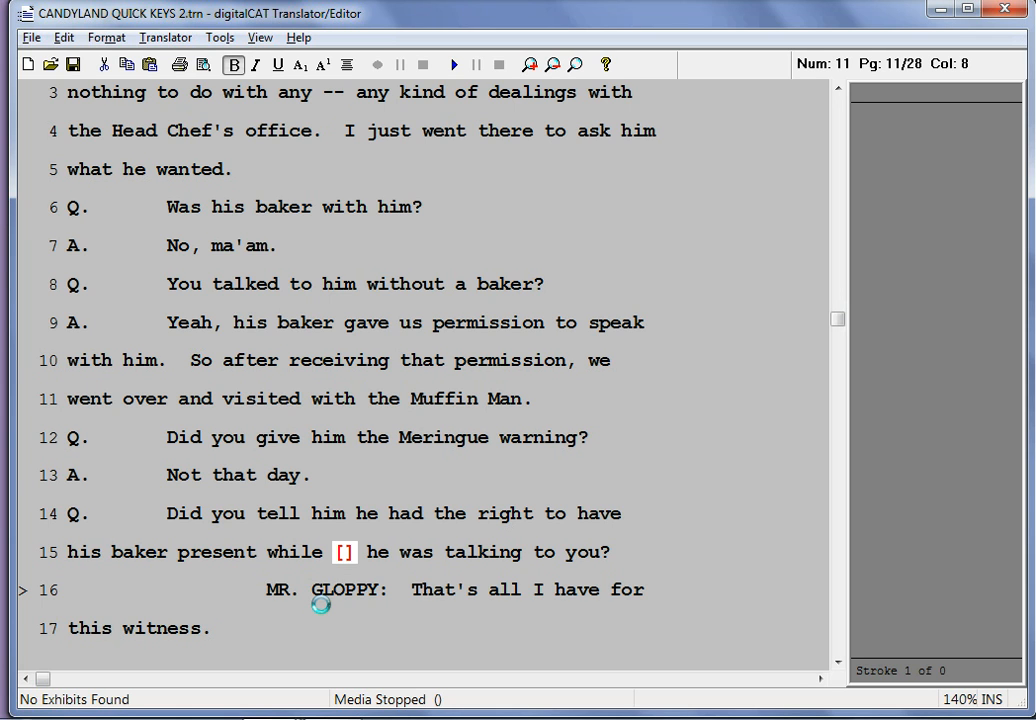
{"action": "left_click", "coordinate": [311, 536]}
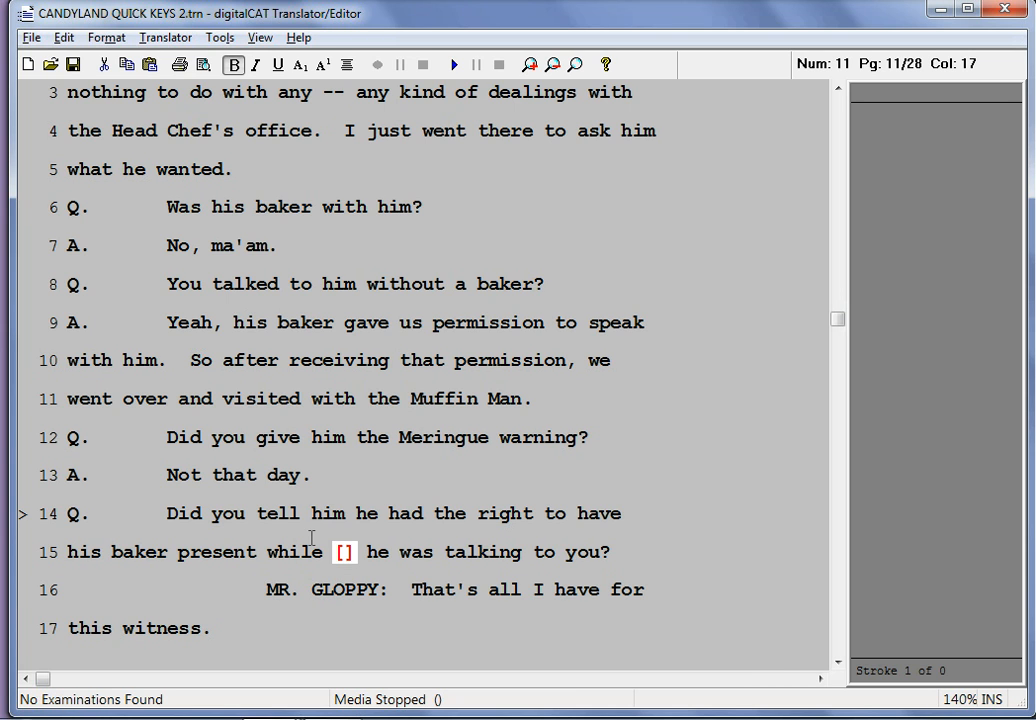